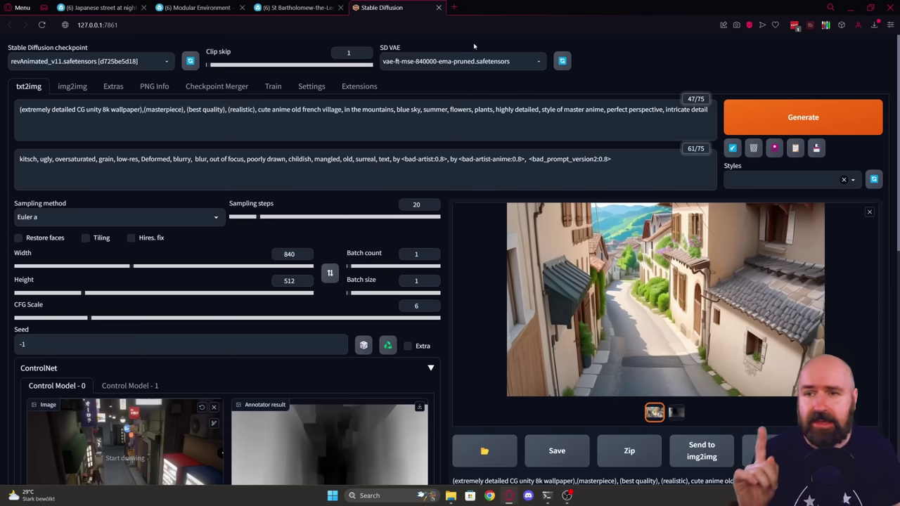
Step: Frame an eye-level view down the lit alley of the Sketchfab 'Japanese street at night' model
key(ctrl+Tab)
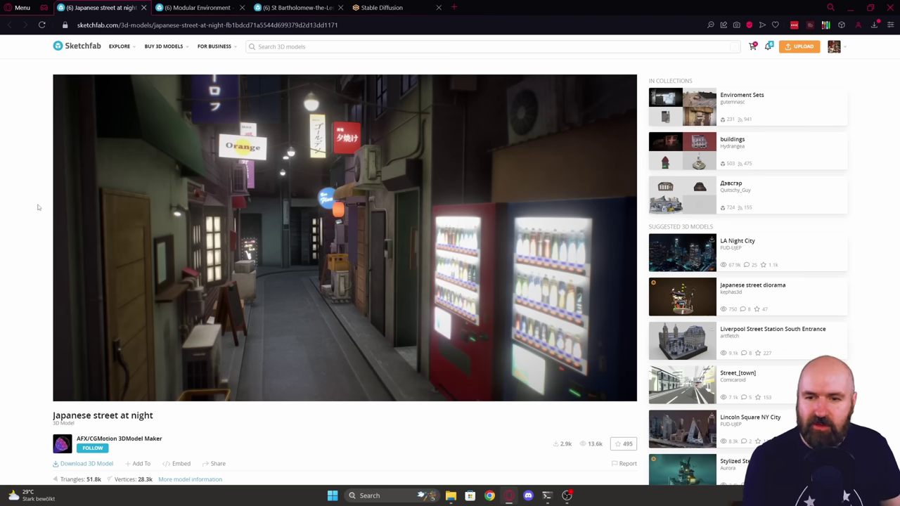
drag(225, 267, 342, 221)
scroll(298, 213, down, 10)
scroll(342, 221, up, 6)
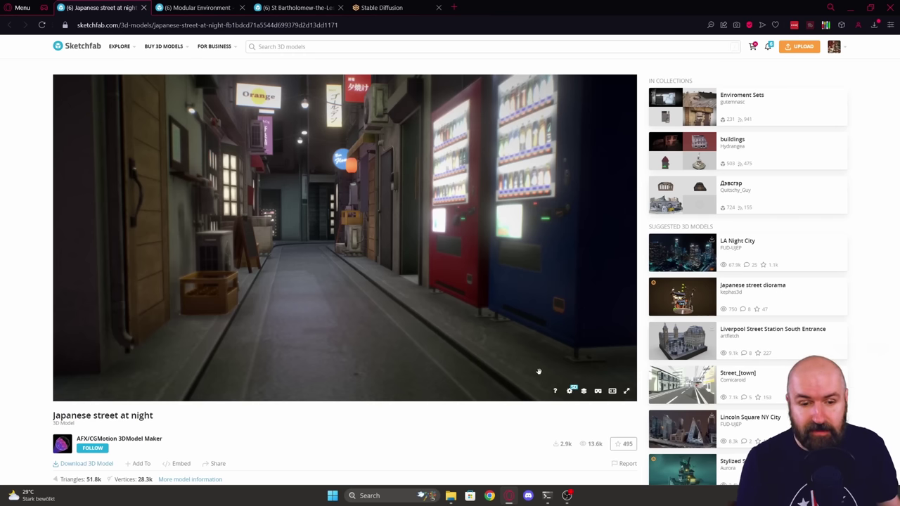
Step: Switch the Sketchfab viewer's navigation mode to First Person
click(570, 391)
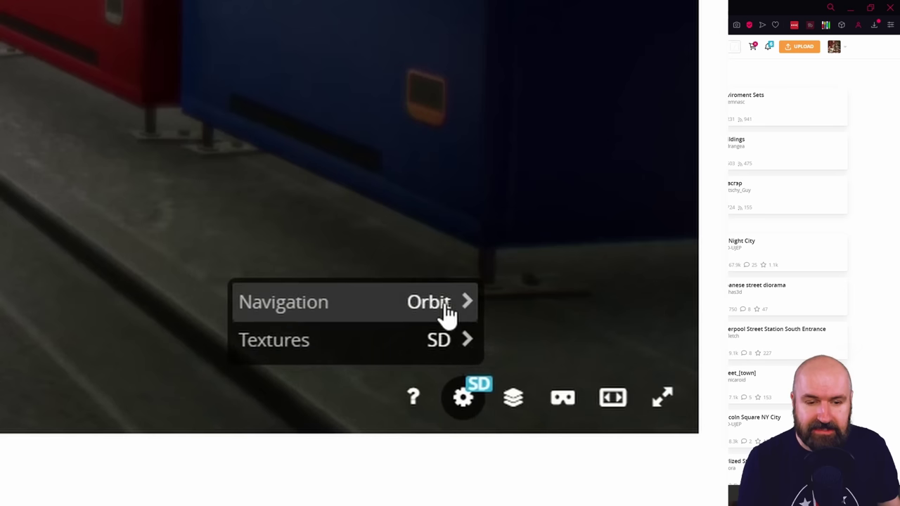
click(447, 315)
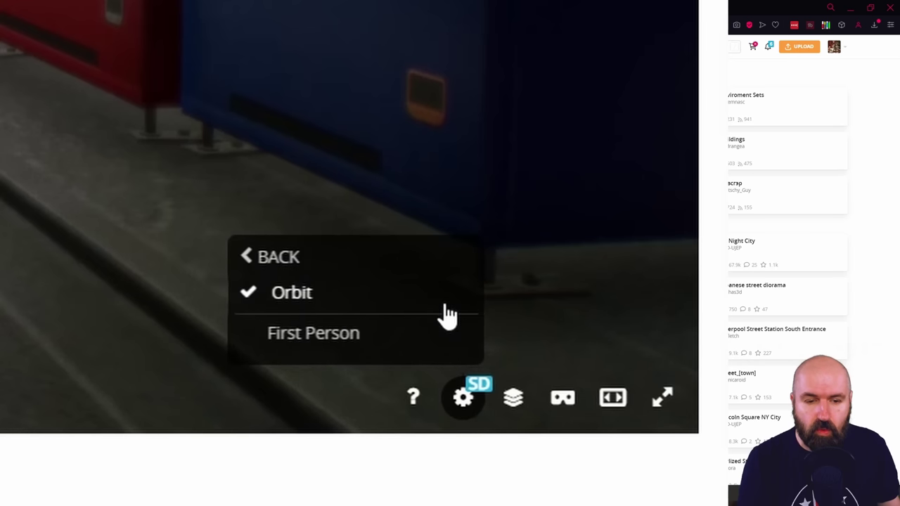
click(299, 344)
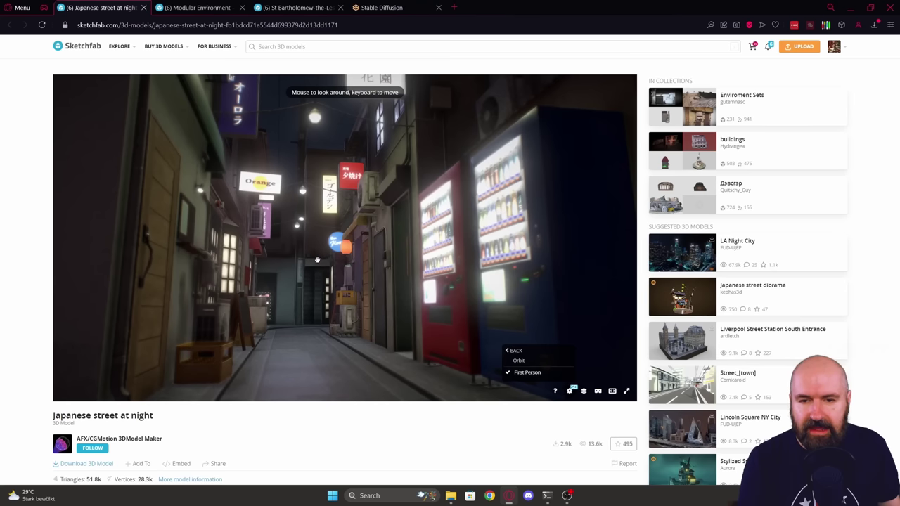
Step: Walk down the alley in first person at walking speed 4, looking up toward the signs and sky
mouse_move(324, 260)
mouse_down()
mouse_move(362, 262)
mouse_move(278, 270)
mouse_move(316, 269)
mouse_up()
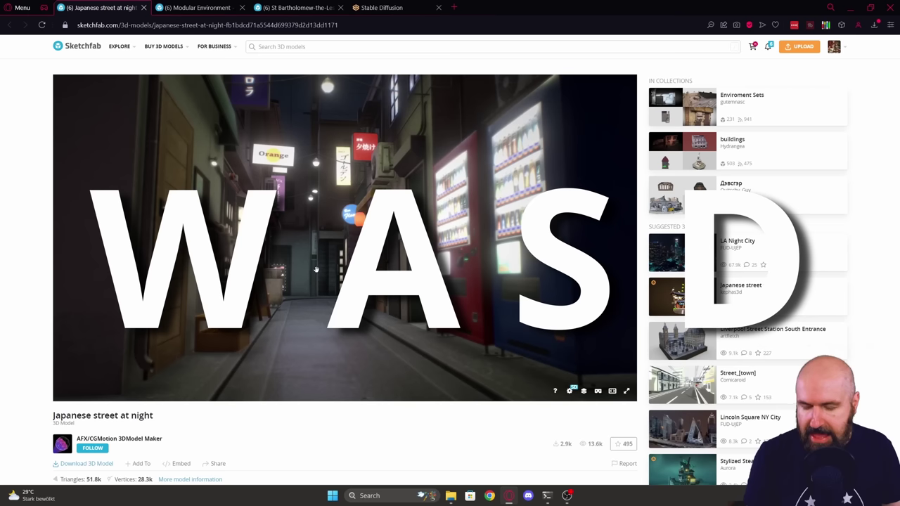
key(w)
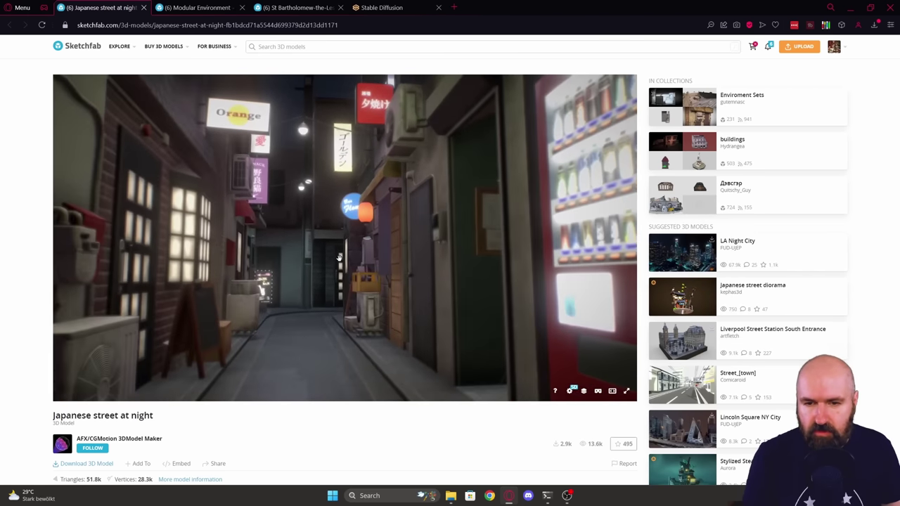
key(a)
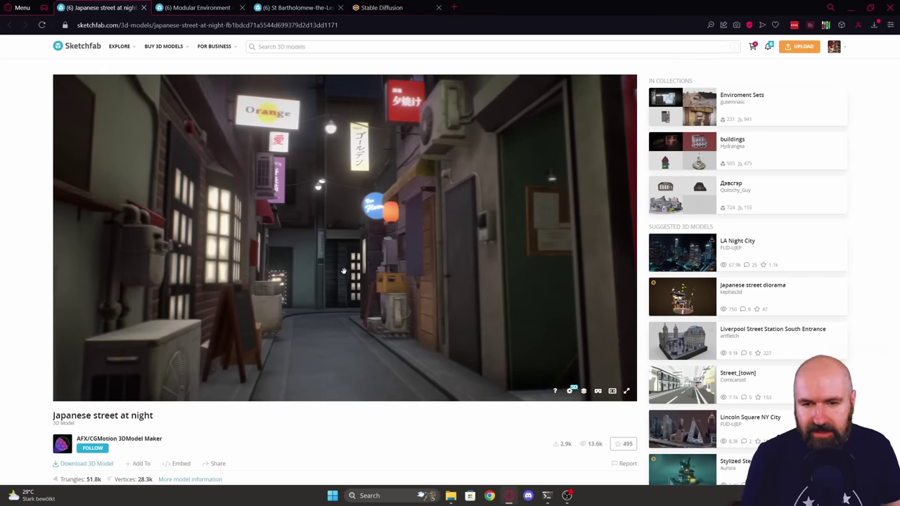
drag(343, 270, 354, 313)
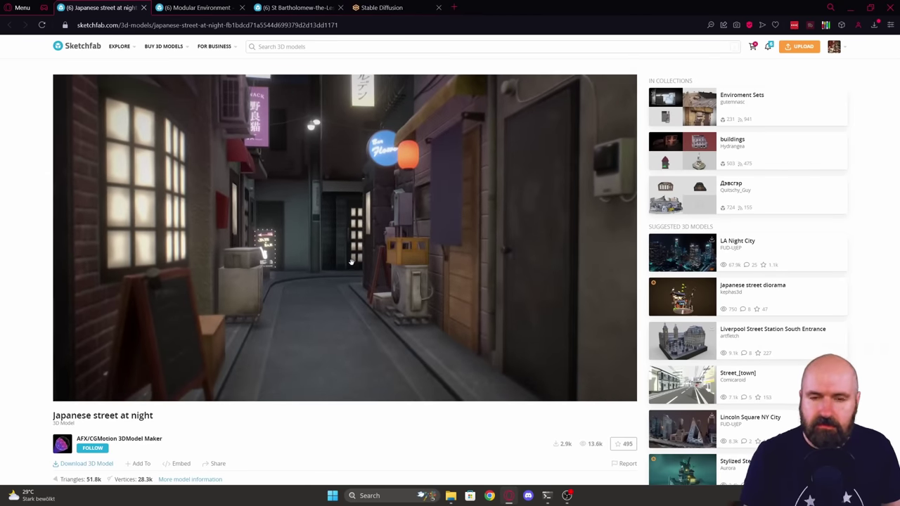
scroll(352, 262, up, 7)
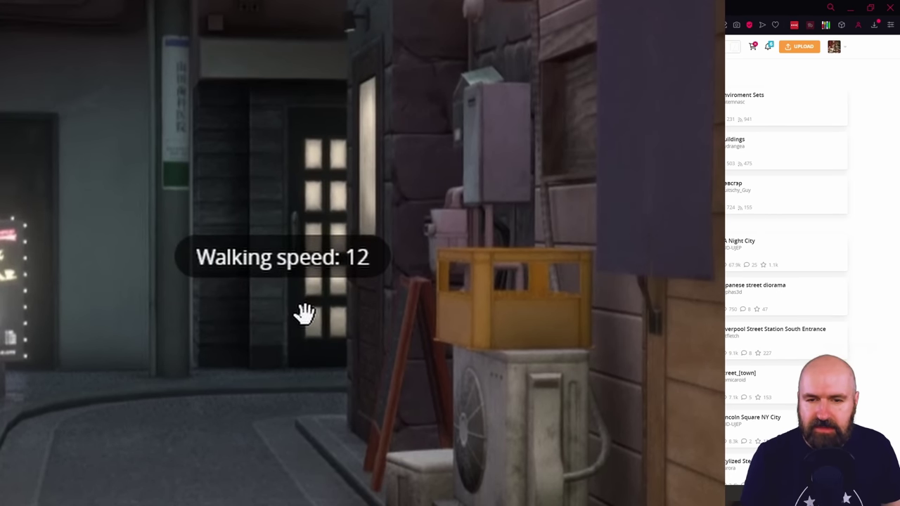
scroll(305, 315, down, 5)
scroll(310, 321, down, 1)
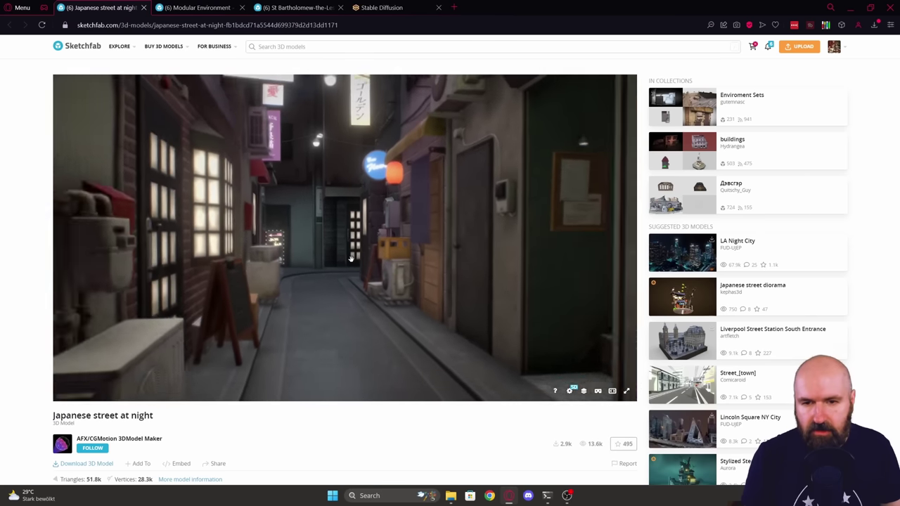
key(w)
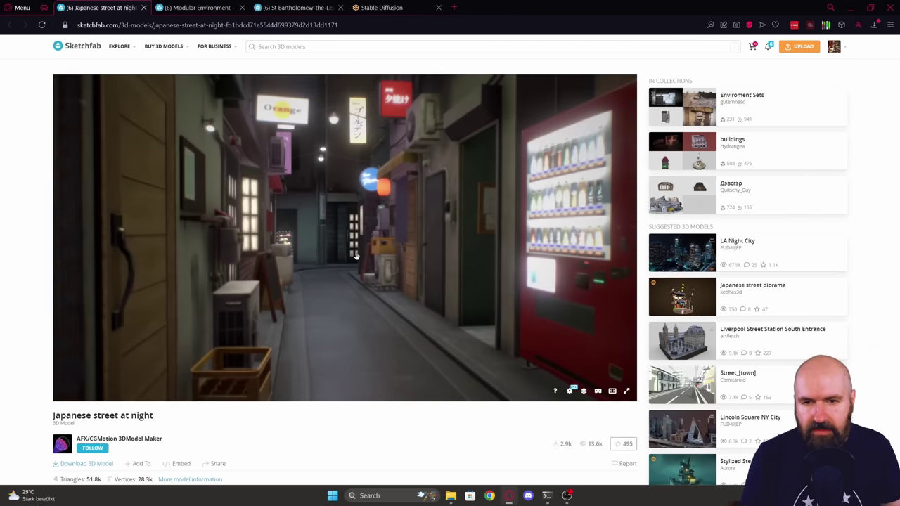
drag(350, 259, 424, 294)
key(w)
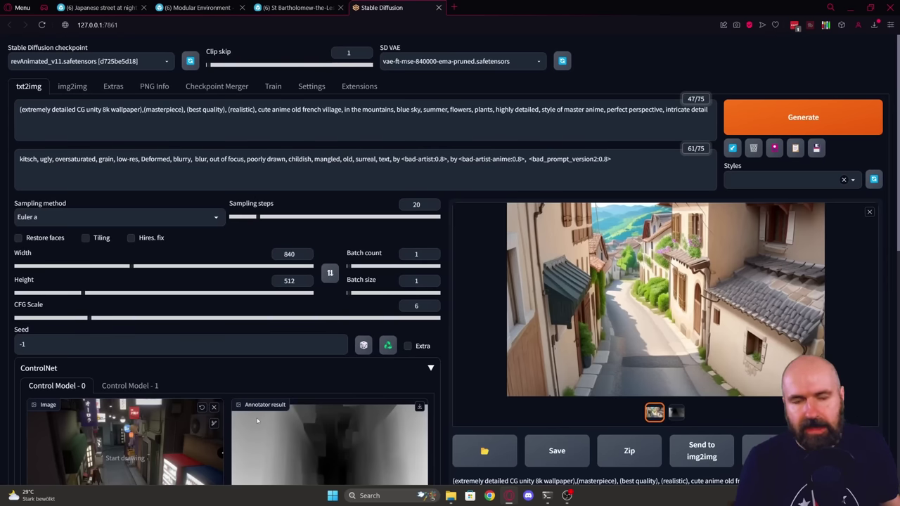
scroll(230, 335, down, 2)
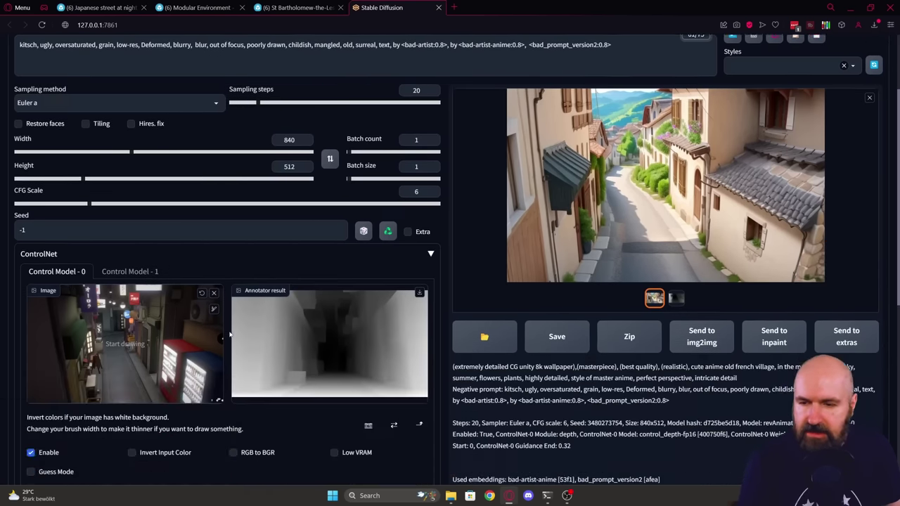
scroll(230, 335, down, 2)
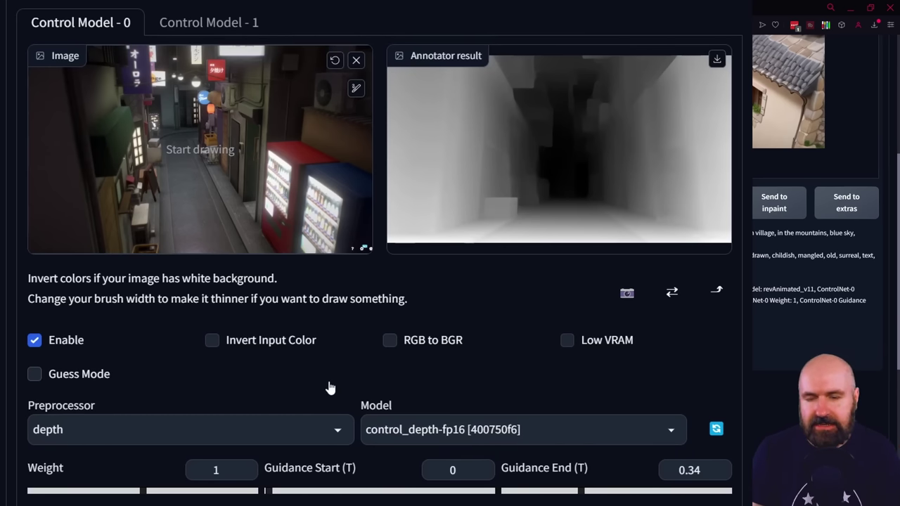
scroll(74, 331, down, 2)
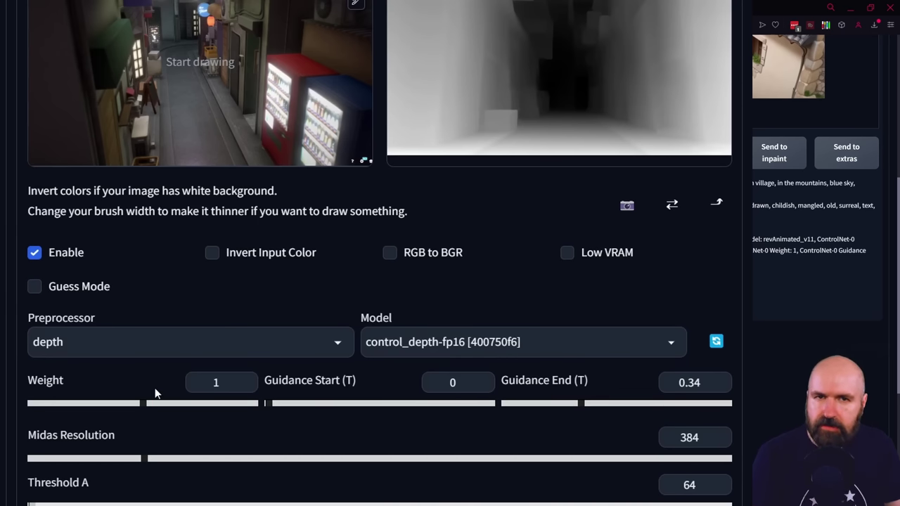
scroll(267, 451, up, 10)
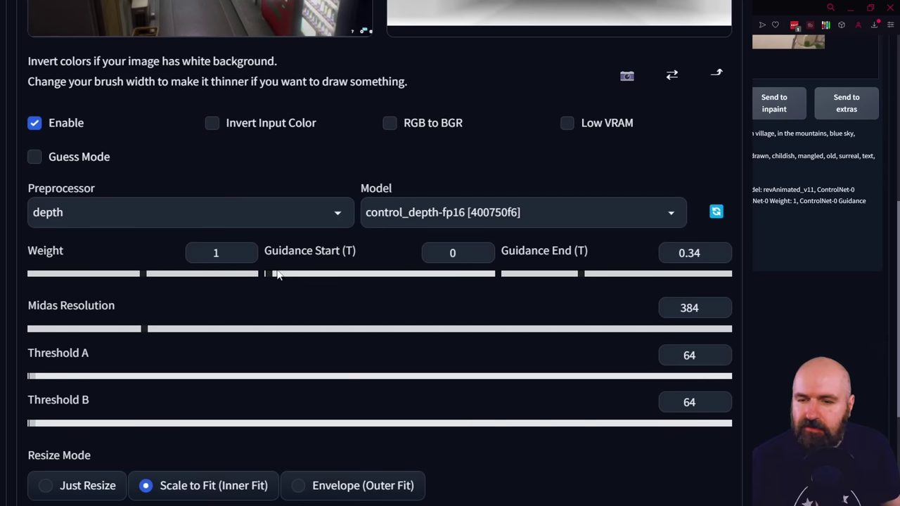
Step: Try ControlNet Guidance Start at 1 and 0.5, then settle on Start 0 and End 1
drag(272, 275, 513, 275)
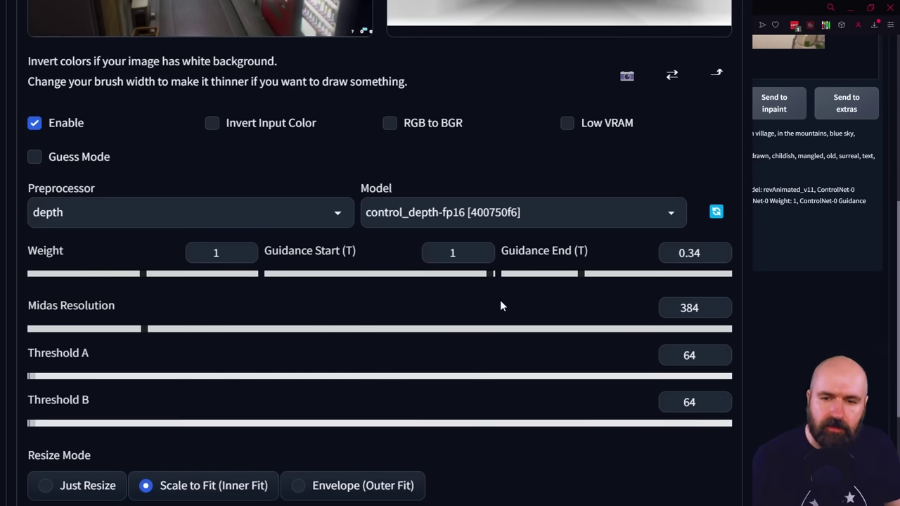
drag(377, 275, 380, 275)
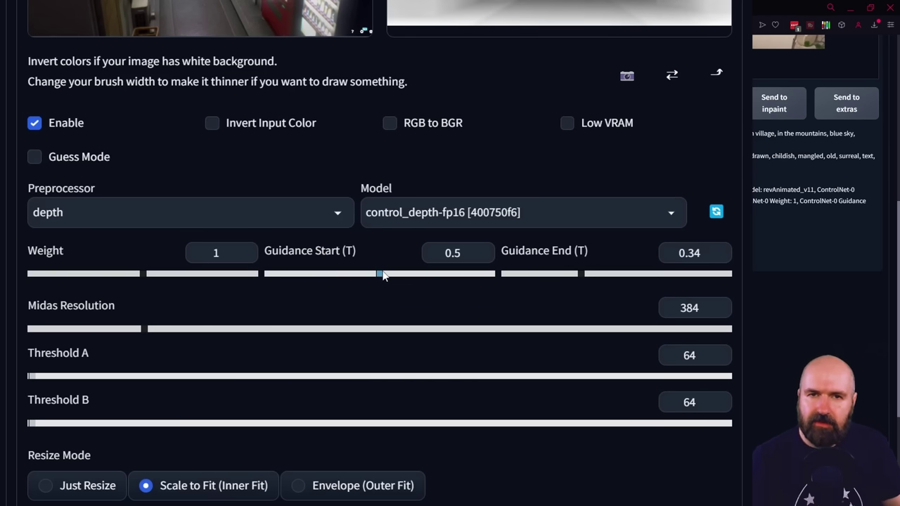
scroll(581, 186, up, 10)
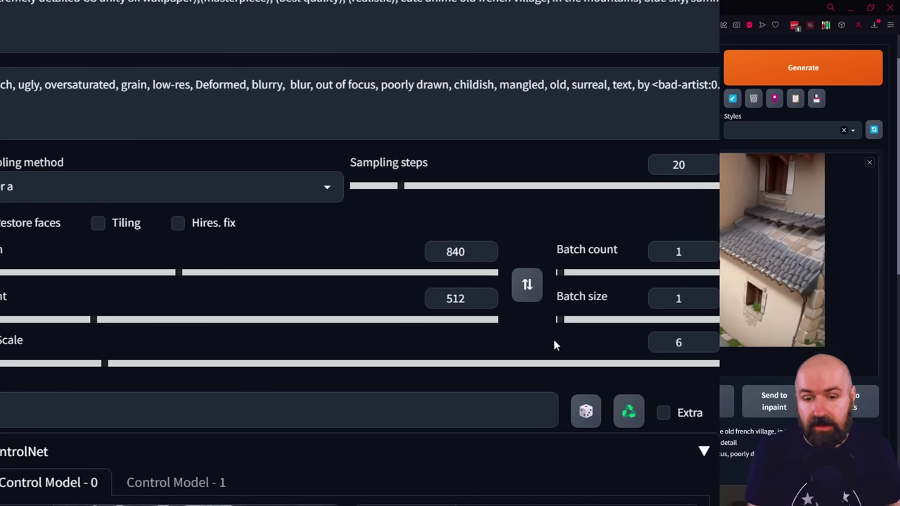
scroll(553, 338, down, 8)
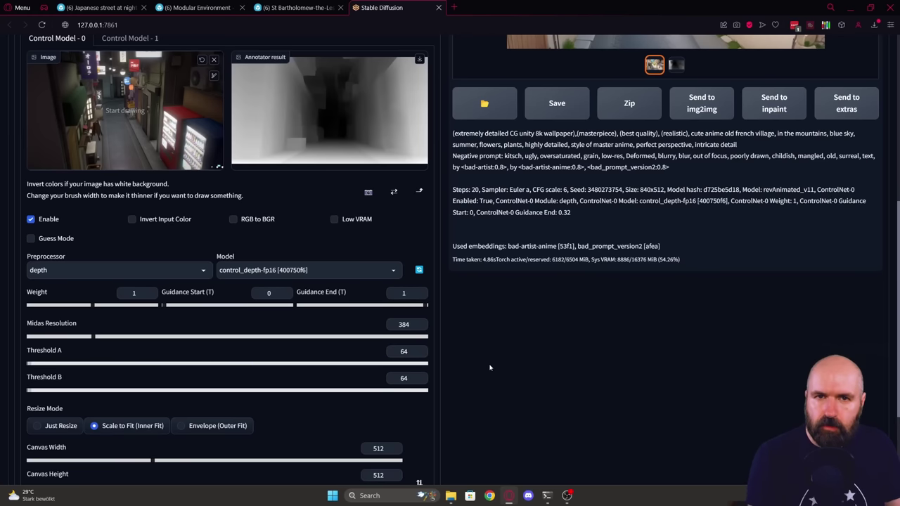
Step: Enlarge the generated village street render from the output gallery and inspect it
scroll(490, 367, up, 5)
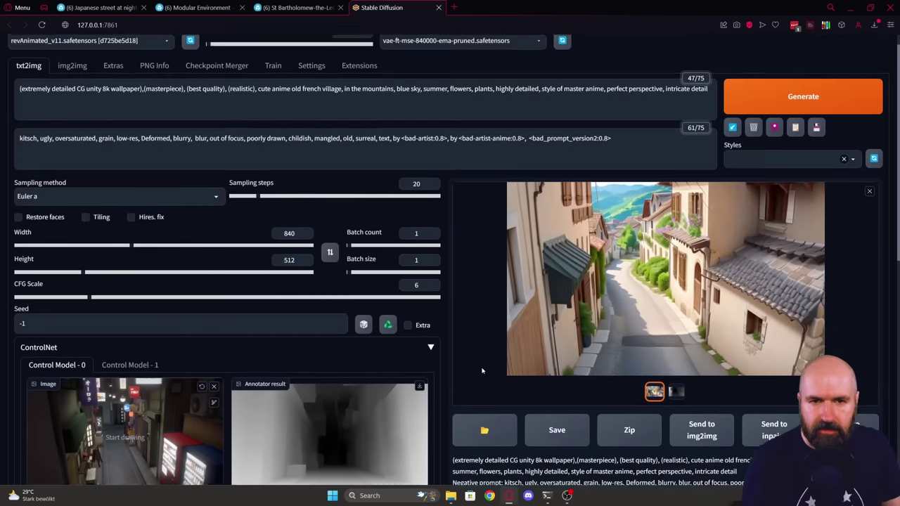
scroll(464, 183, down, 2)
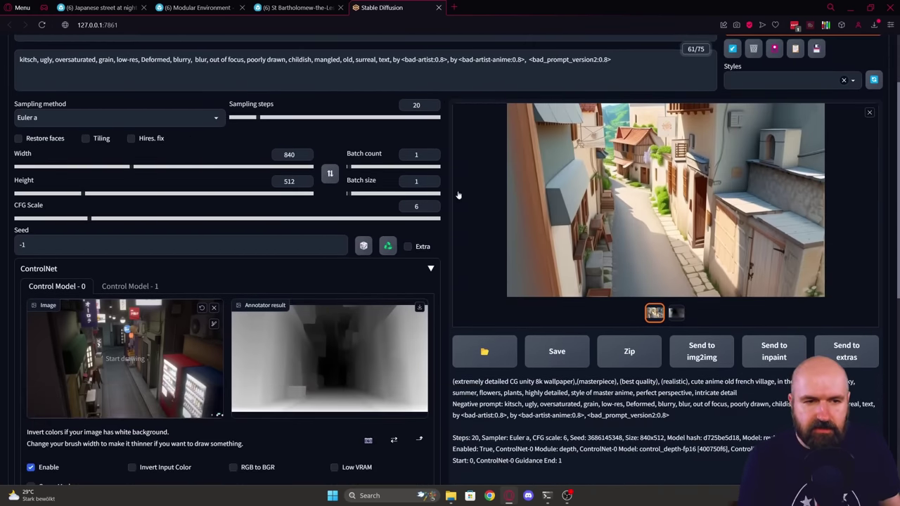
click(459, 196)
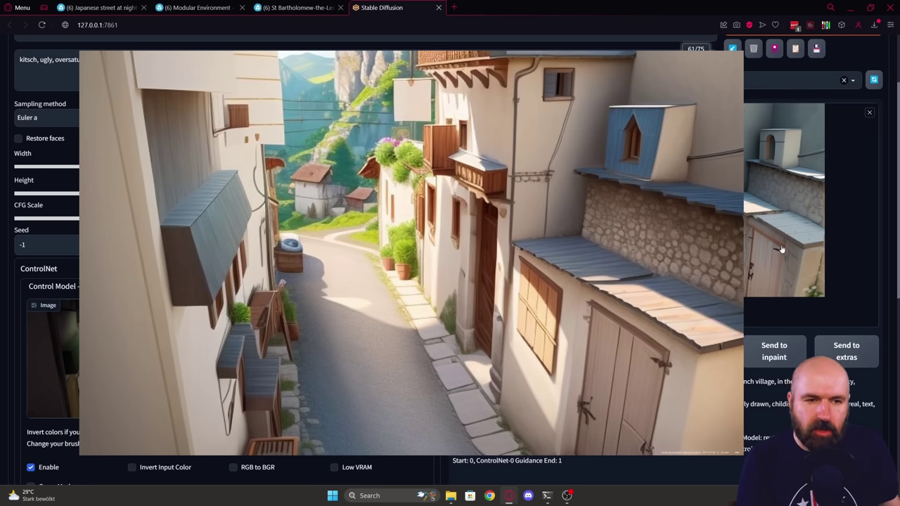
scroll(745, 224, up, 1)
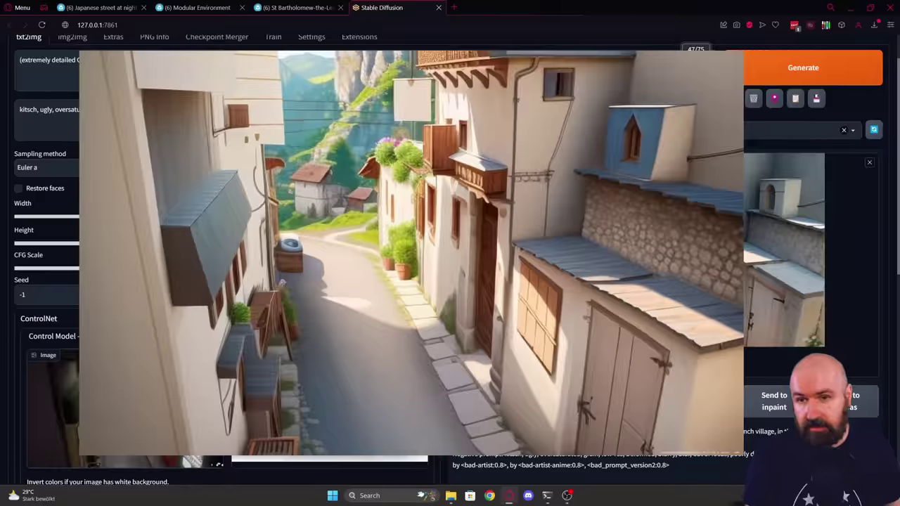
scroll(461, 308, down, 2)
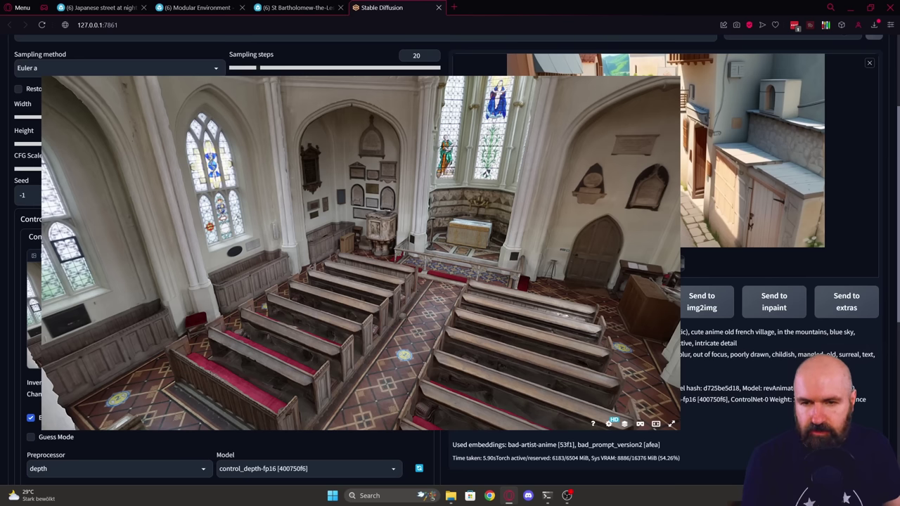
Step: Glance at the St Bartholomew church model, then generate a new village street image
click(297, 10)
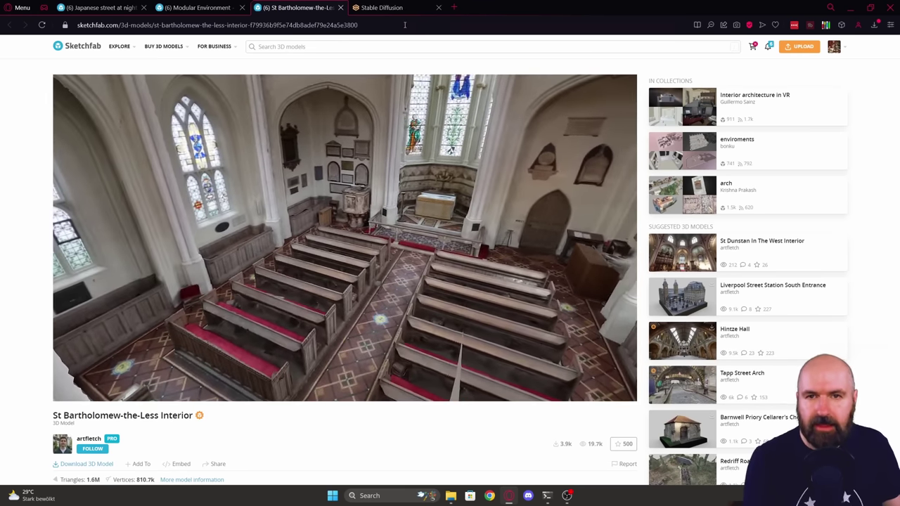
click(380, 8)
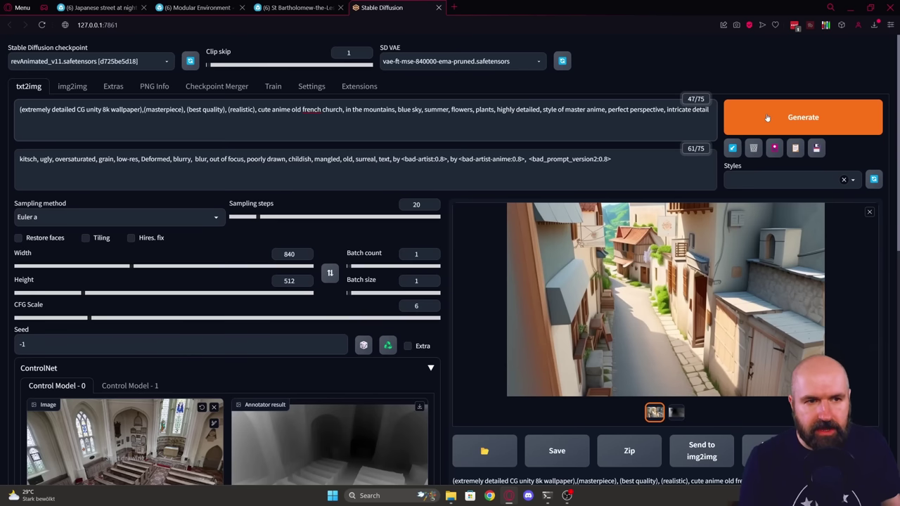
click(766, 114)
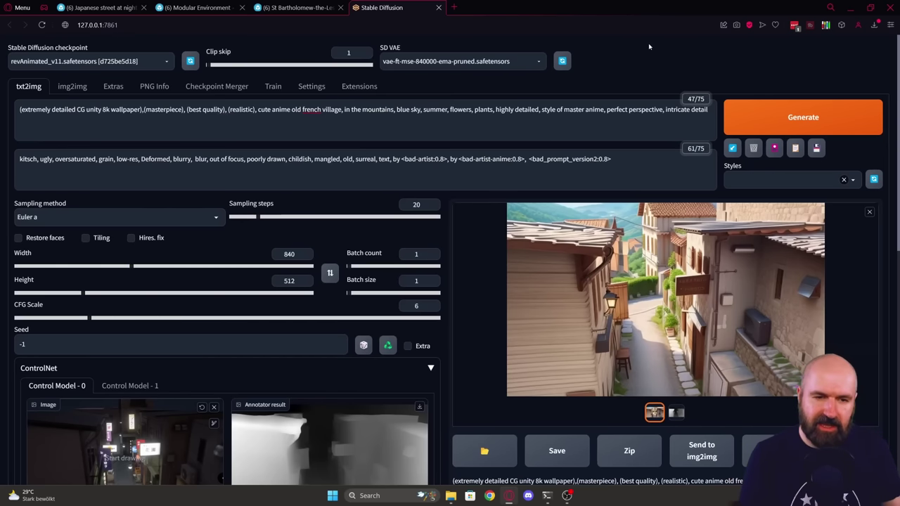
scroll(472, 285, down, 3)
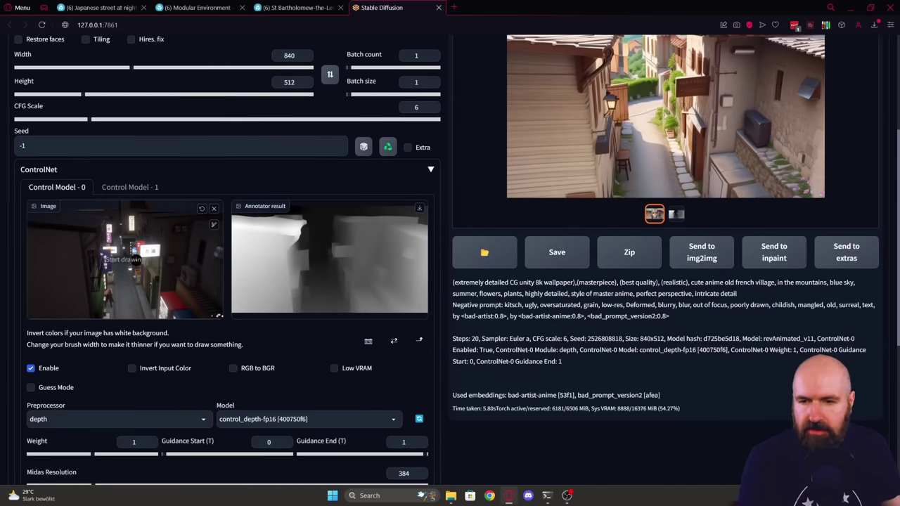
scroll(111, 257, down, 2)
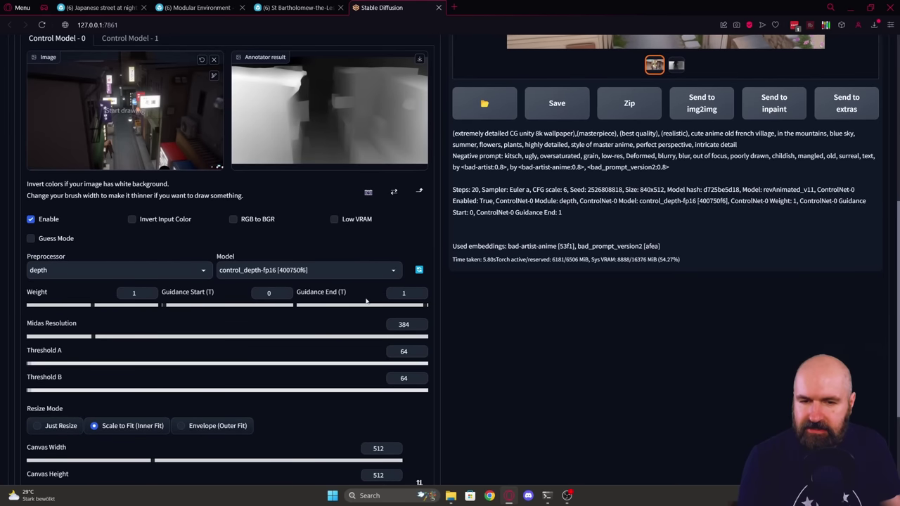
scroll(589, 383, up, 5)
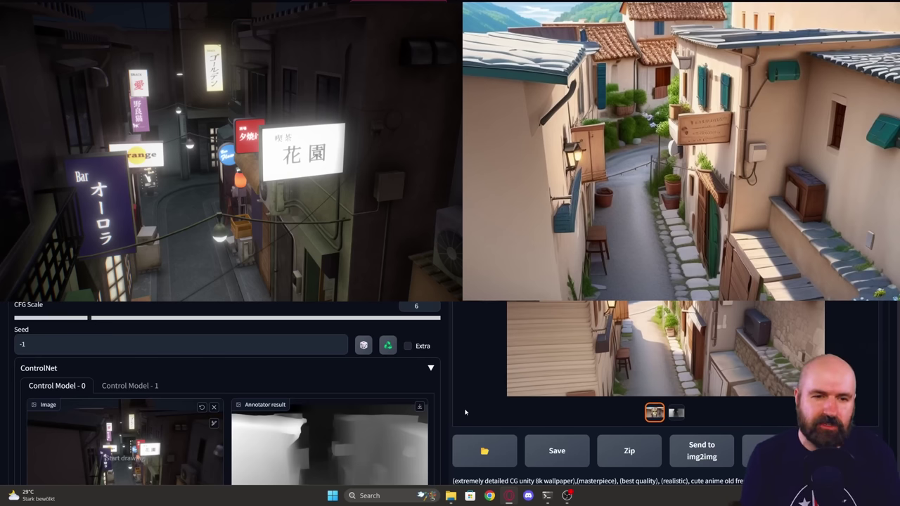
Step: Set the ControlNet Weight to 0.8
scroll(465, 413, down, 5)
click(153, 345)
text(0.85)
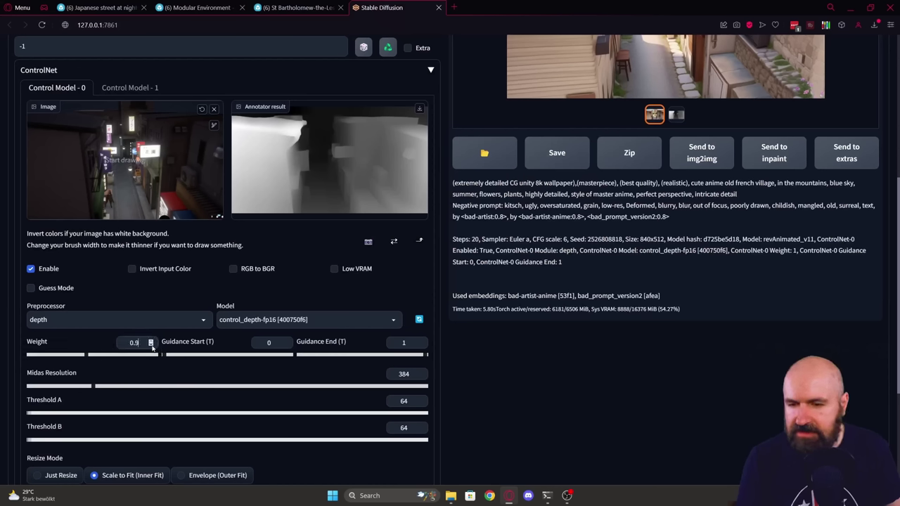
click(289, 266)
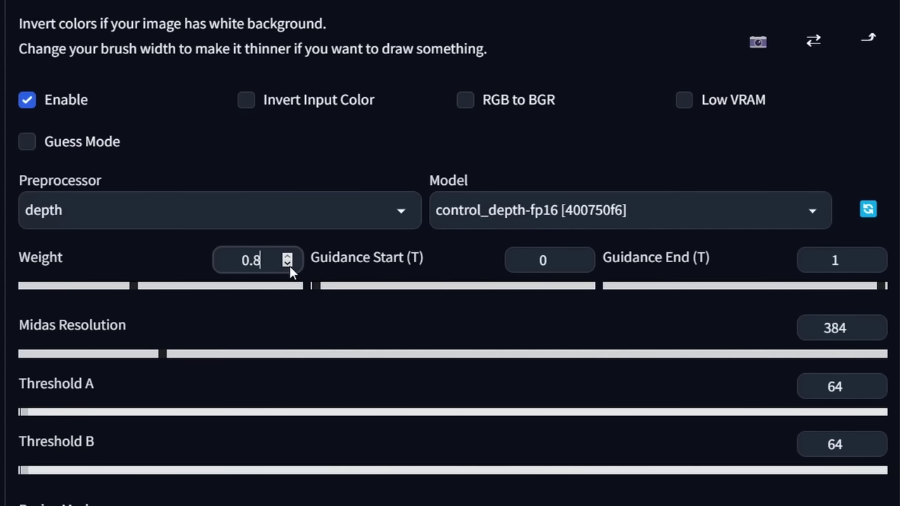
Step: Lower ControlNet Guidance End to 0.4 and generate a new image
click(872, 265)
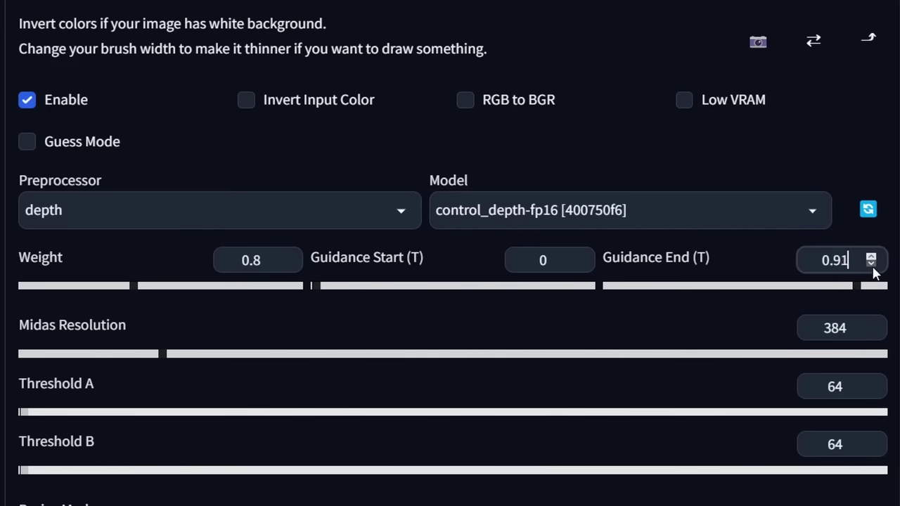
drag(872, 266, 873, 267)
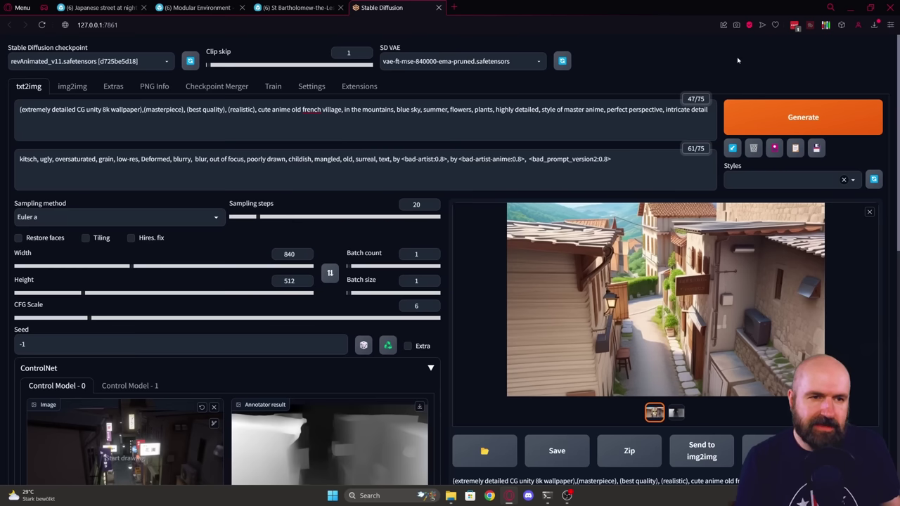
key(ctrl+Return)
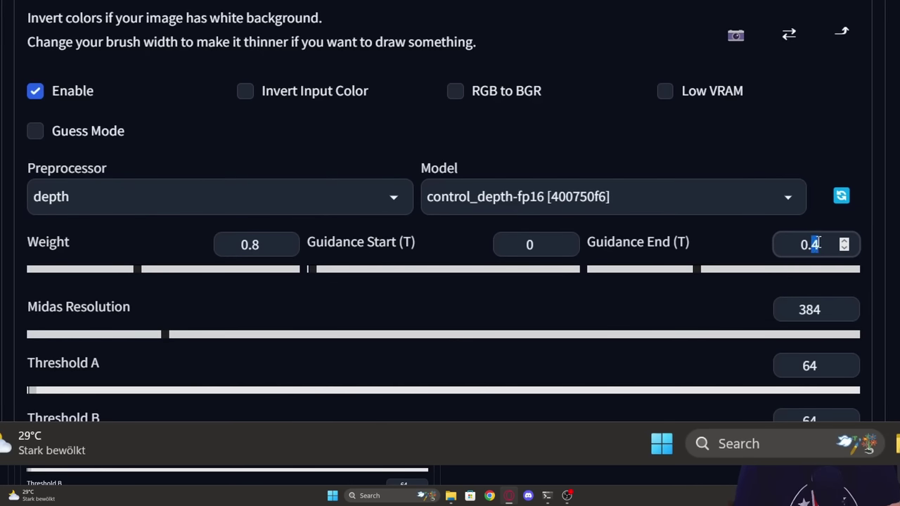
Step: Change the ControlNet Guidance End value to 0.6
key(BackSpace)
text(6)
scroll(820, 251, up, 5)
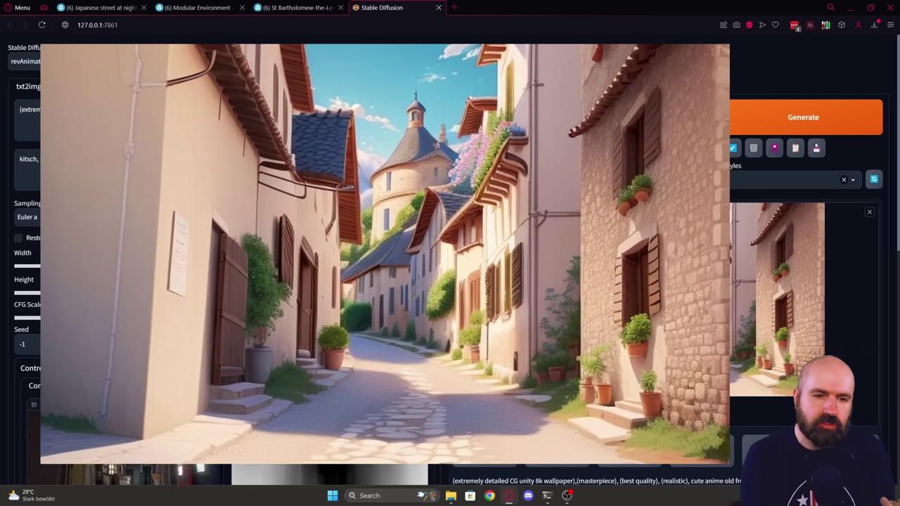
Step: Close the enlarged image preview
click(632, 68)
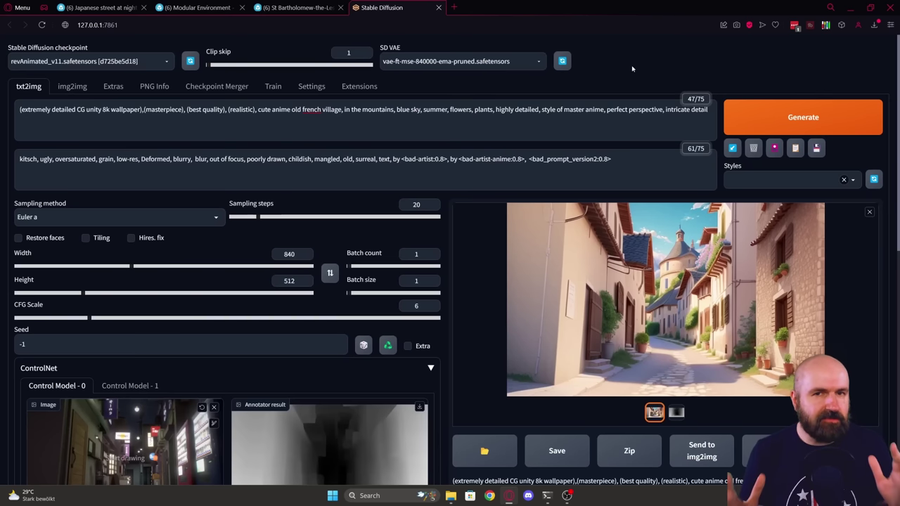